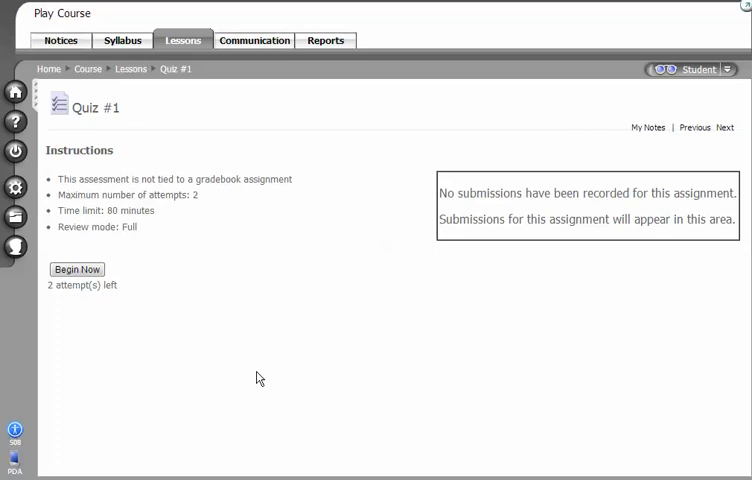
# Step: Begin an attempt at Quiz #1 from its start page
pyautogui.click(72, 272)
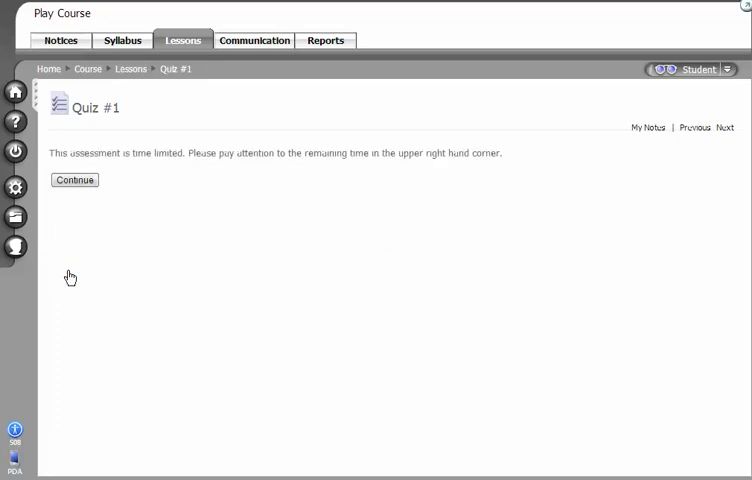
# Step: Continue past the time-limit notice so question 1 appears with the timer running
pyautogui.click(67, 184)
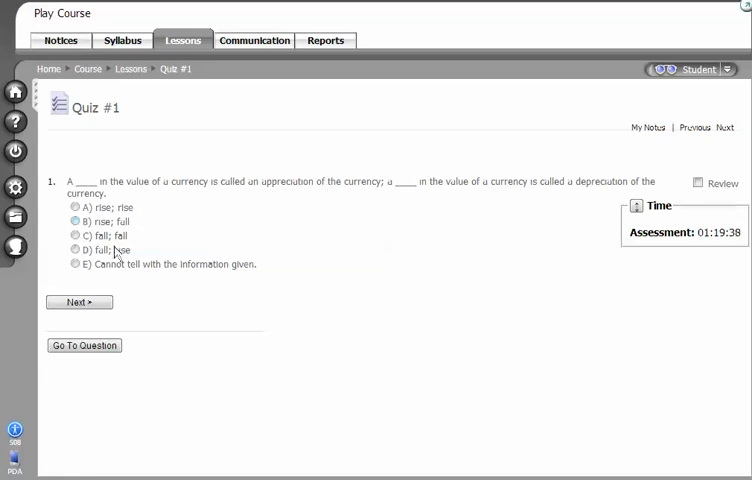
# Step: Flag question 1 for review, then answer B on questions 2 and 3
pyautogui.click(698, 183)
pyautogui.click(79, 302)
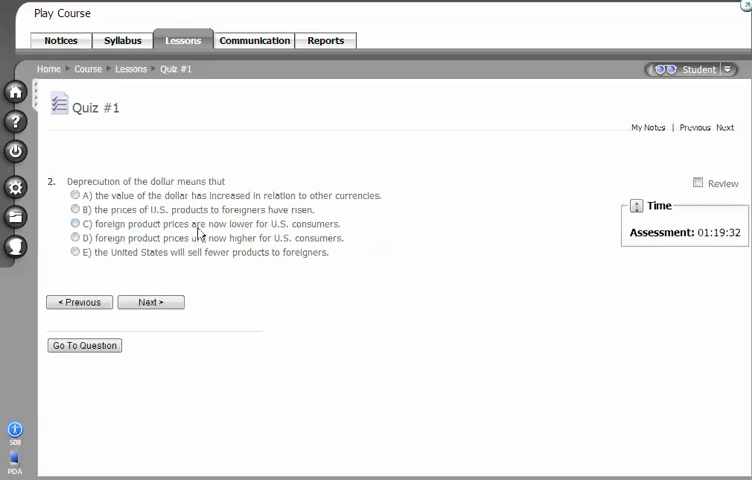
pyautogui.click(76, 211)
pyautogui.click(150, 302)
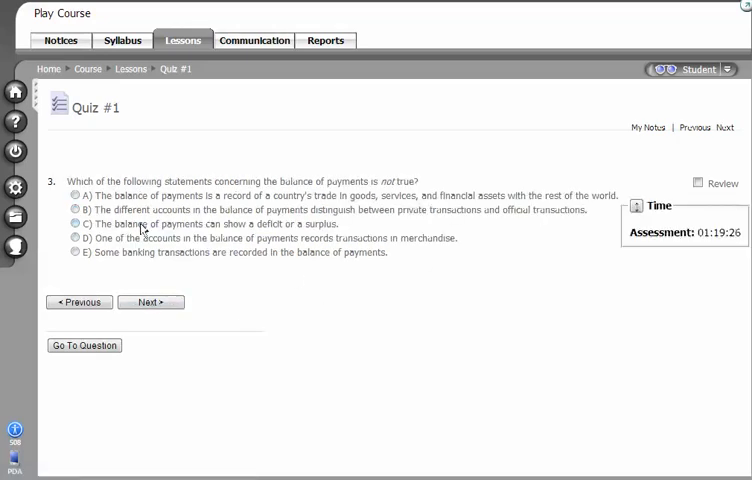
pyautogui.click(75, 210)
# Step: Answer C on questions 4 and 5, flag question 3, and show the Assessment Navigation overview
pyautogui.click(150, 302)
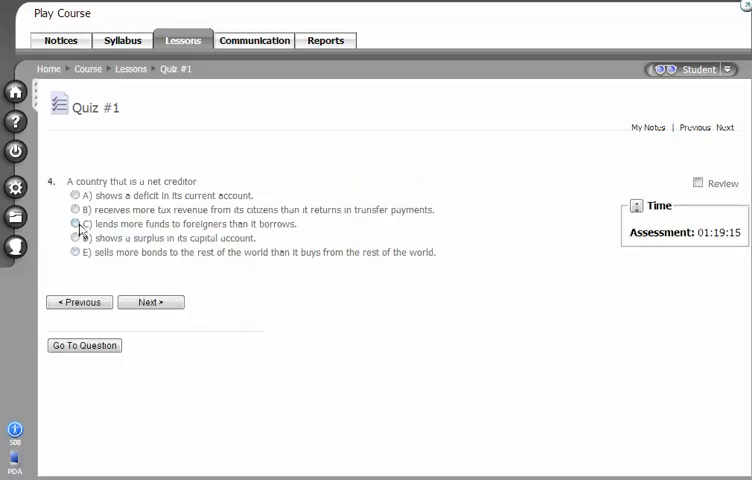
pyautogui.click(75, 224)
pyautogui.click(150, 302)
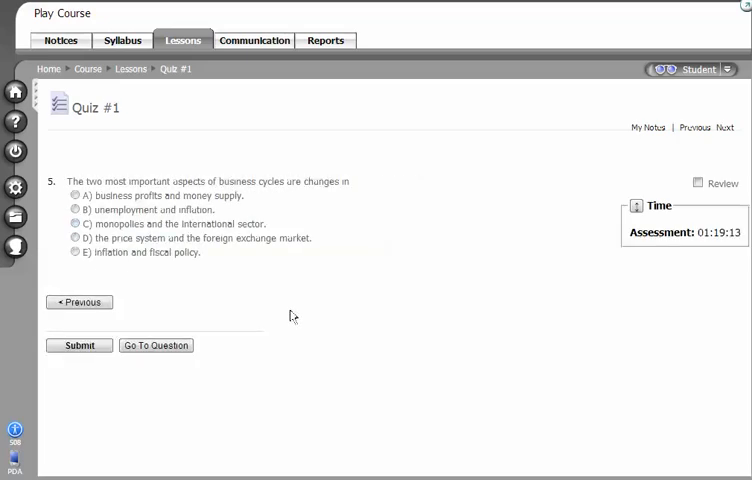
pyautogui.click(75, 224)
pyautogui.click(91, 346)
pyautogui.click(158, 350)
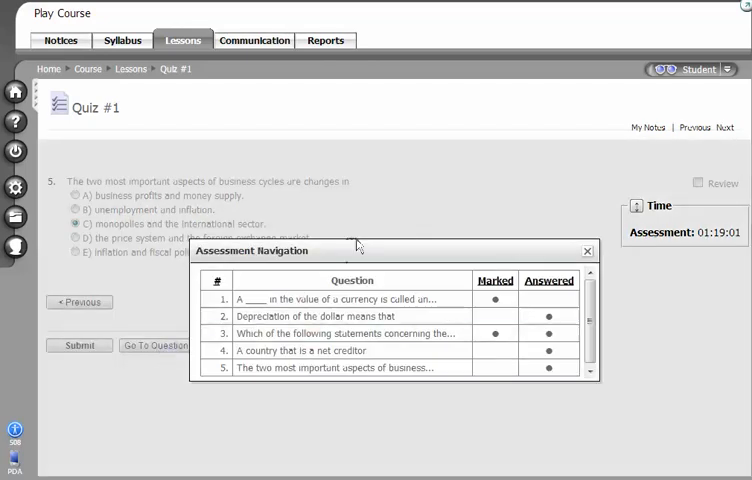
# Step: Sort the Assessment Navigation overview by the Marked column so flagged questions lead, then jump to question 1
pyautogui.moveTo(348, 249); pyautogui.dragTo(342, 170)
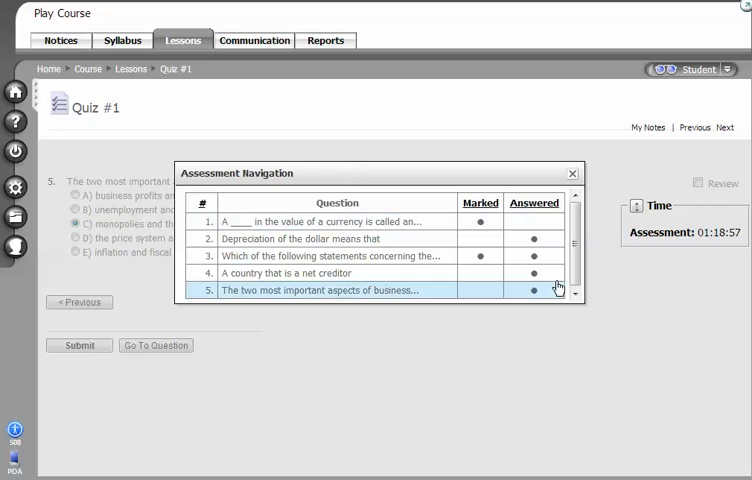
pyautogui.click(480, 259)
pyautogui.click(472, 208)
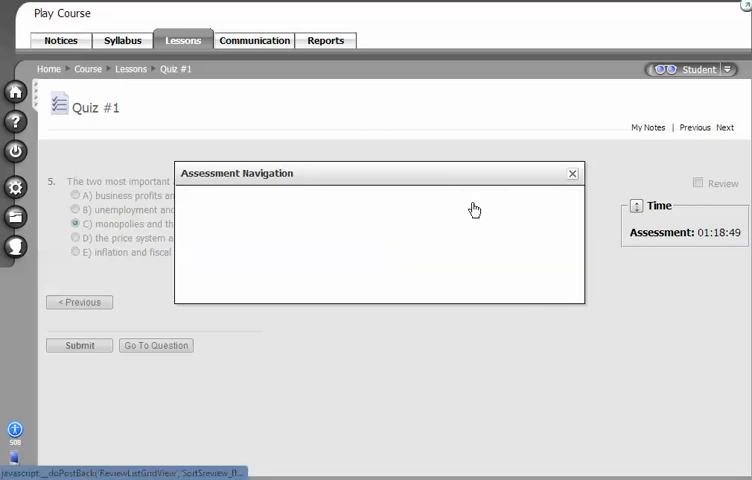
pyautogui.click(478, 205)
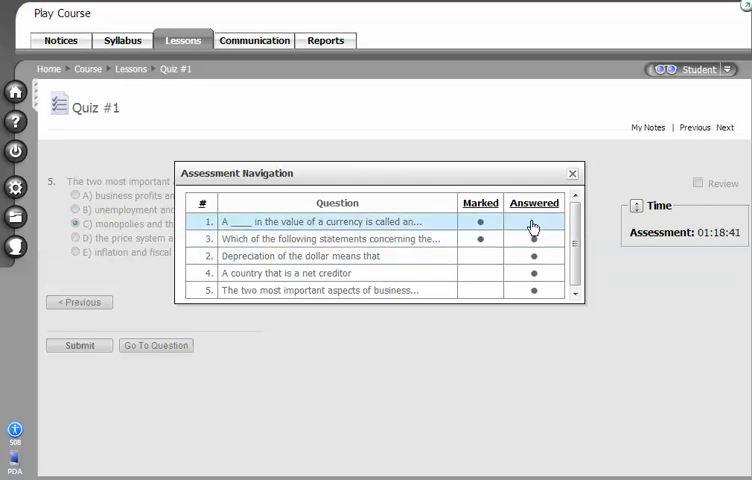
pyautogui.click(299, 227)
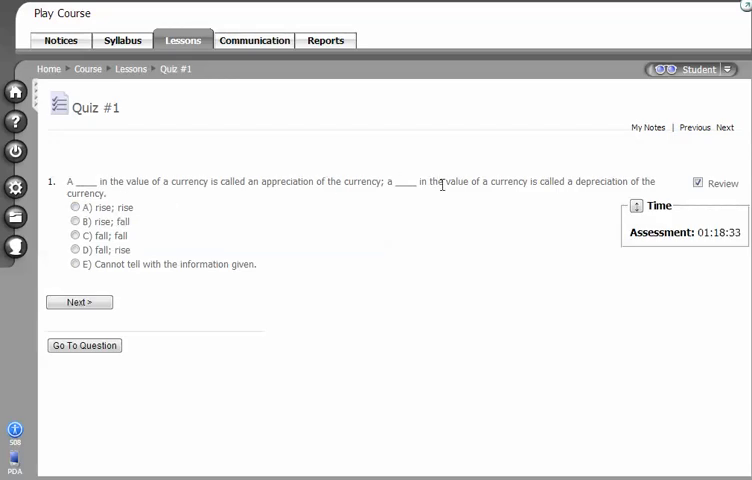
# Step: Answer C (fall; fall) on question 1, clear its review flag, and return to the question overview
pyautogui.click(75, 236)
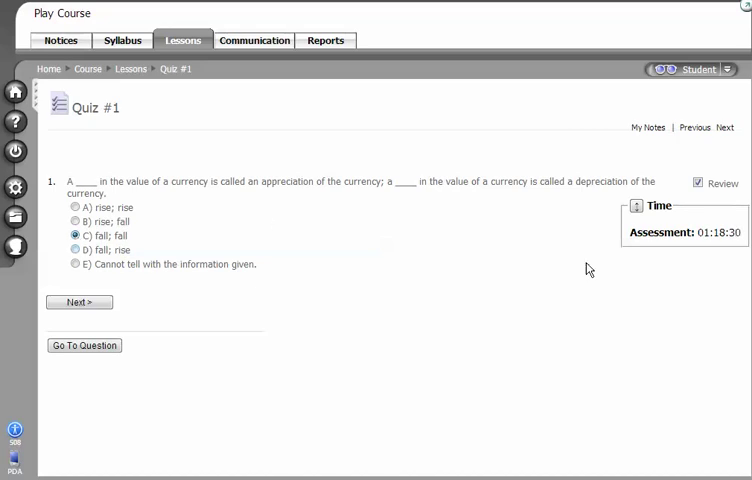
pyautogui.click(698, 183)
pyautogui.click(85, 346)
pyautogui.click(85, 346)
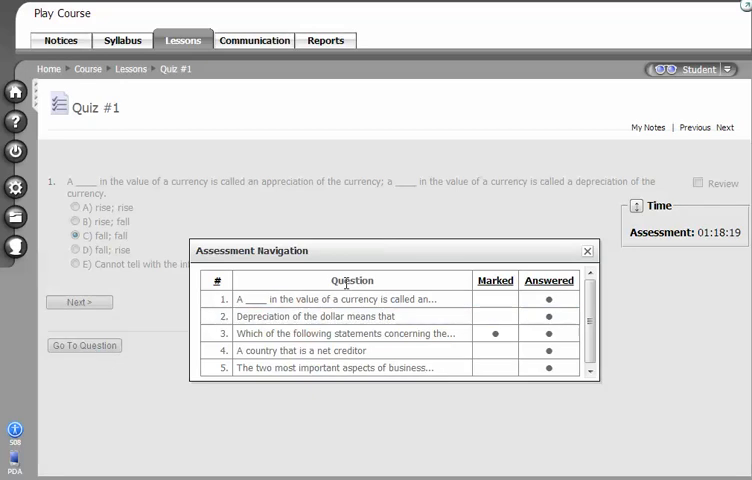
# Step: Jump to flagged question 3, change its answer from B to C, and return to the overview
pyautogui.moveTo(368, 247); pyautogui.dragTo(309, 160)
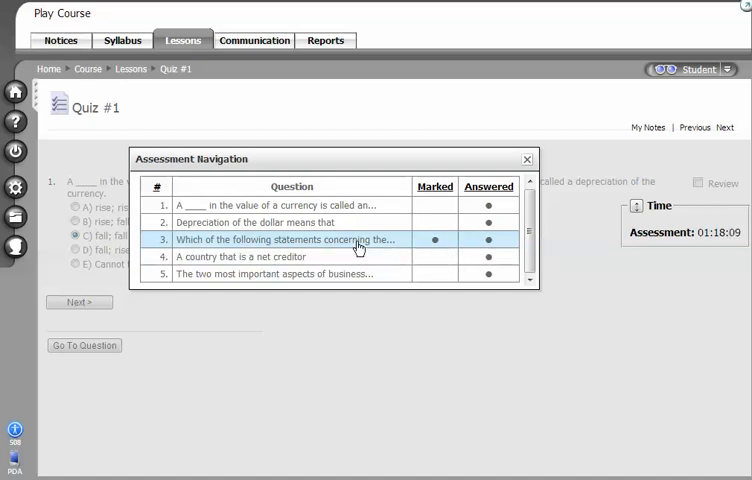
pyautogui.click(240, 241)
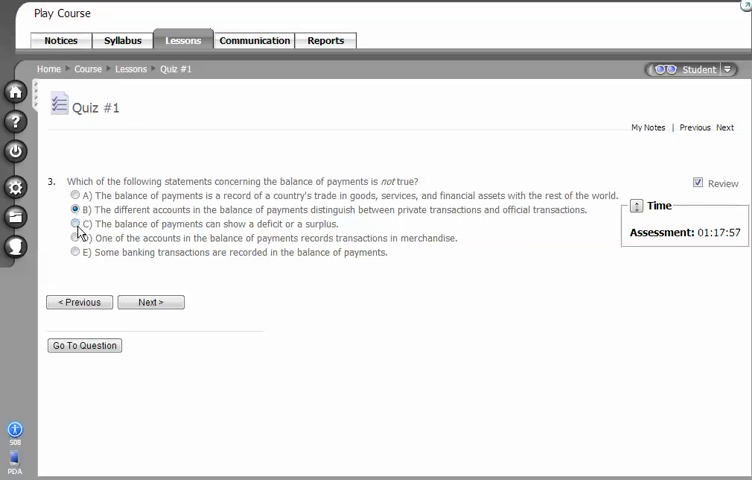
pyautogui.click(75, 224)
pyautogui.click(84, 352)
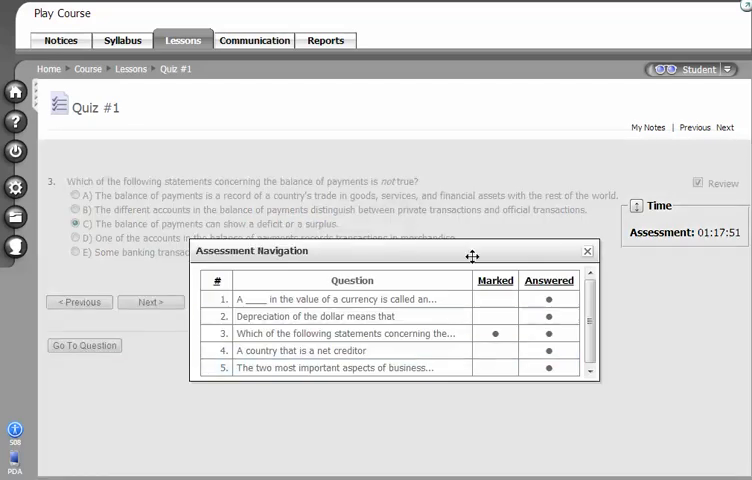
# Step: Jump to question 5 from the overview, then submit Quiz #1 and confirm the submission
pyautogui.moveTo(470, 255); pyautogui.dragTo(460, 190)
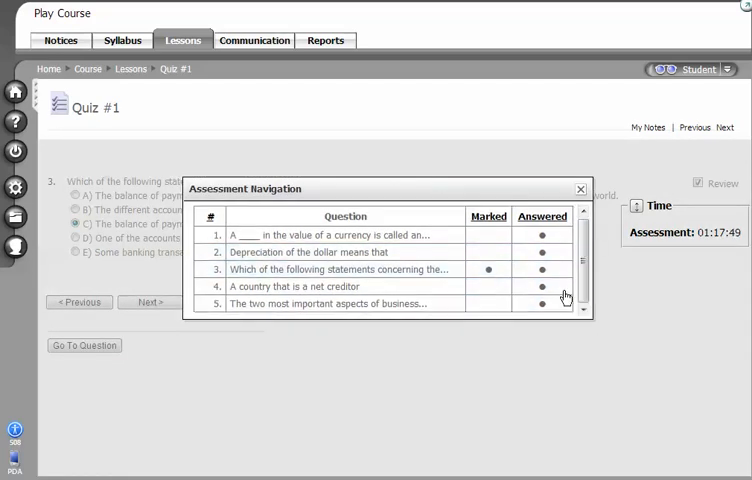
pyautogui.click(339, 305)
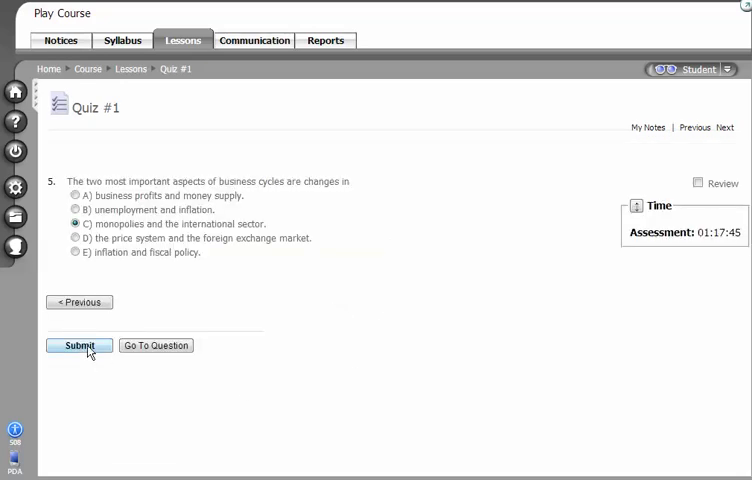
pyautogui.click(80, 346)
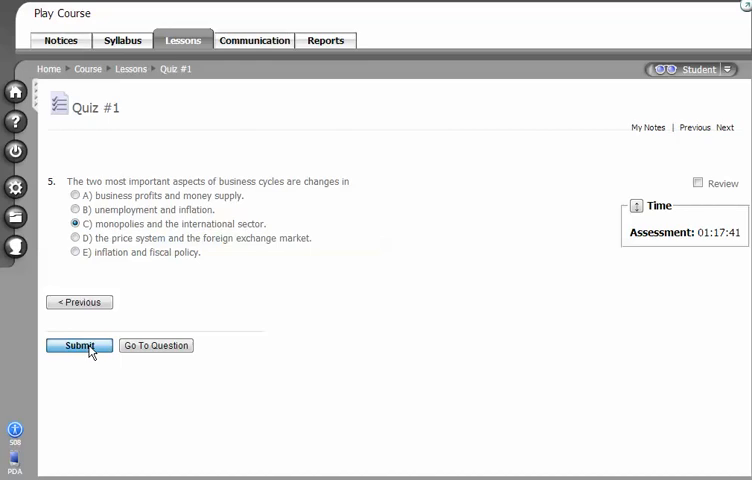
pyautogui.click(391, 232)
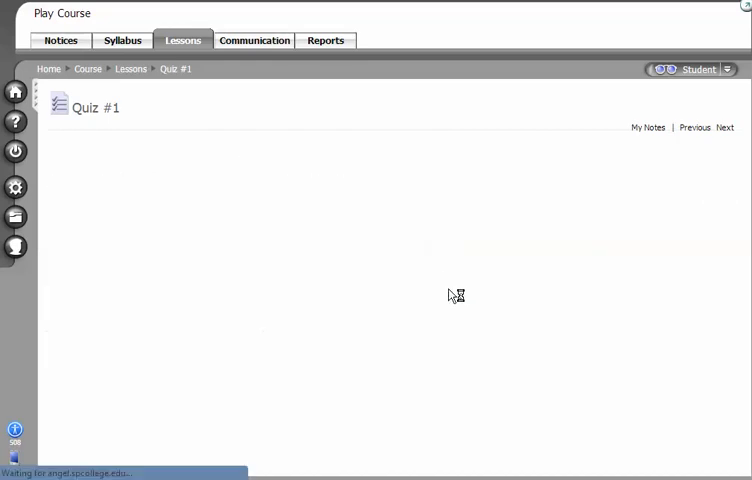